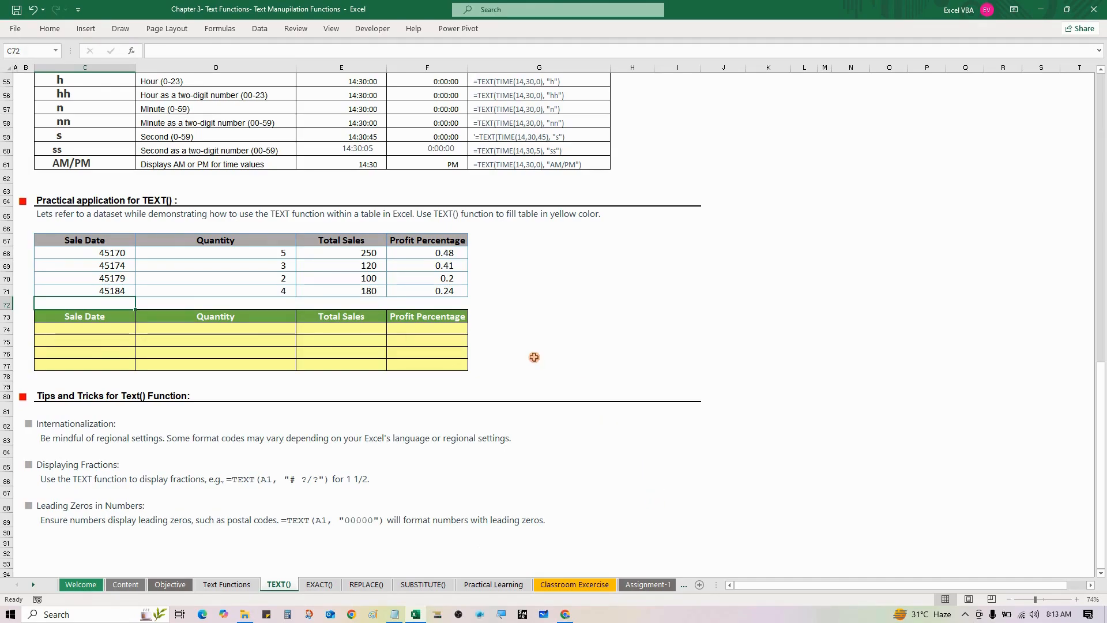
- Review the source sales table C67:F71 and its Sale Date serial numbers in C68:C71
left_click(116, 250)
left_click_drag(114, 242, 421, 290)
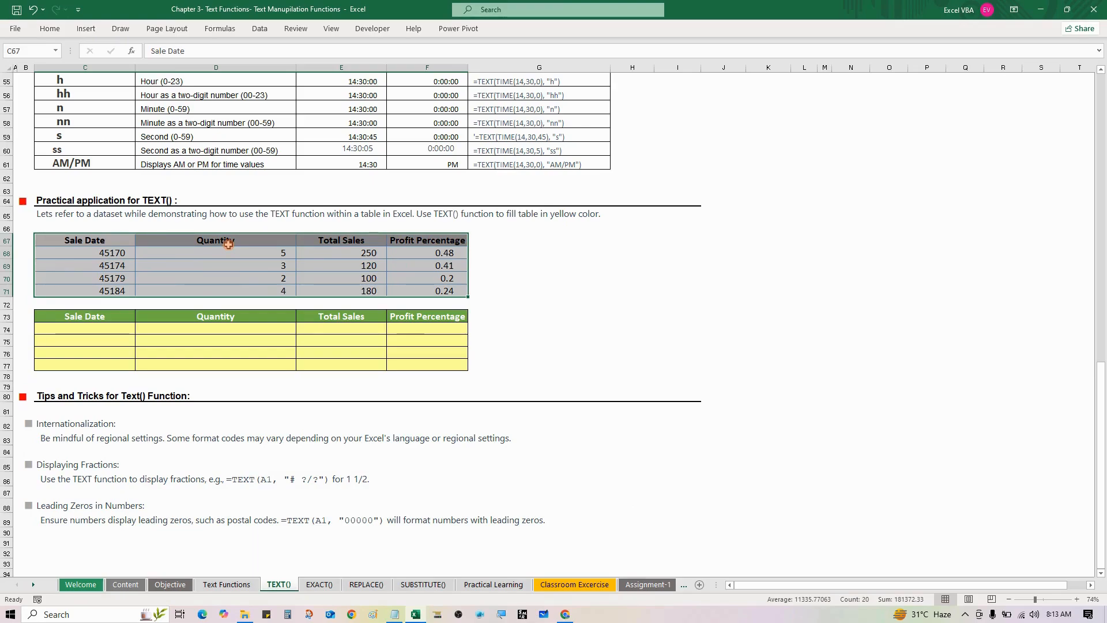
left_click(179, 257)
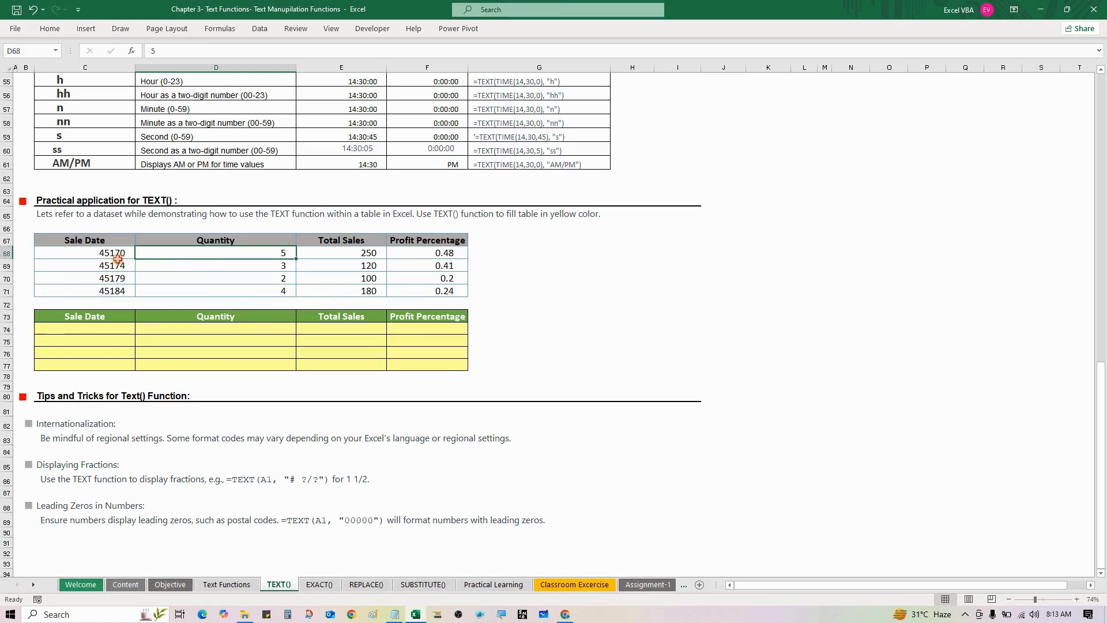
left_click_drag(117, 255, 118, 291)
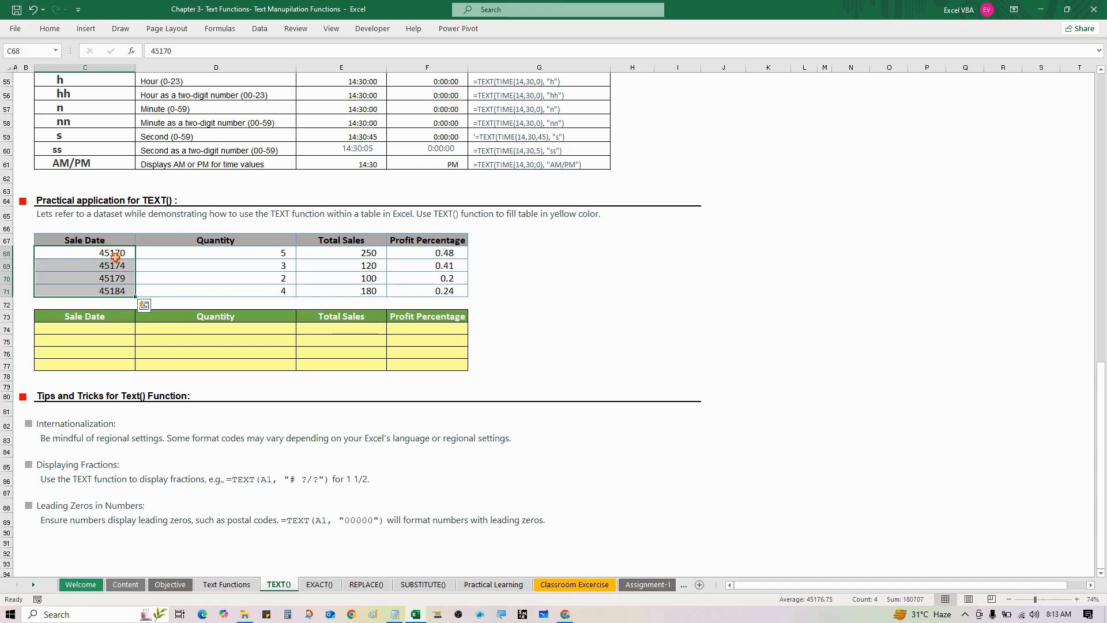
- Enter =TEXT(C68,"dd-mmm-yyyy") in cell C74, the first Sale Date cell of the yellow table
left_click(71, 327)
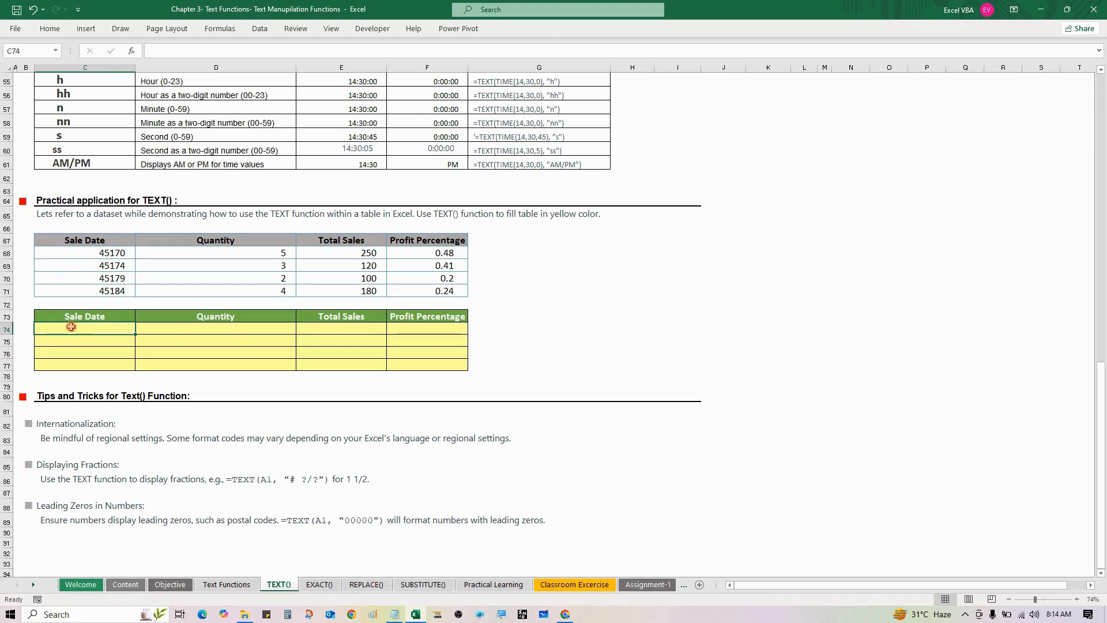
scroll(196, 326, "up", 1)
type("'=text(")
key("F2")
key("Home")
key("Delete")
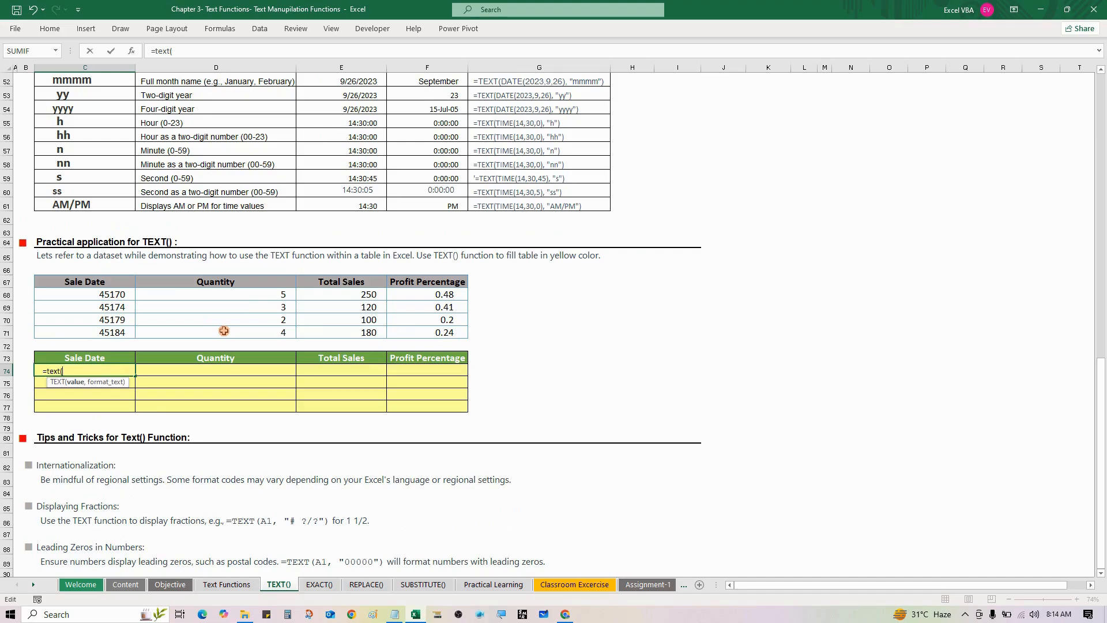
left_click(109, 294)
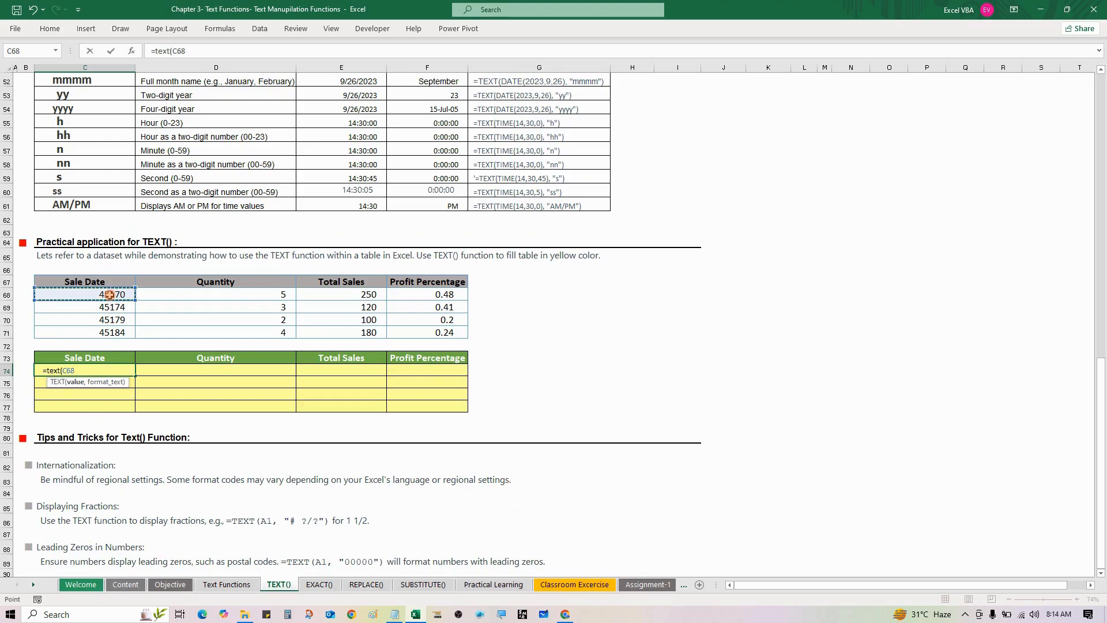
type(",")
type("\"\")")
key("Left")
key("Left")
type("dd")
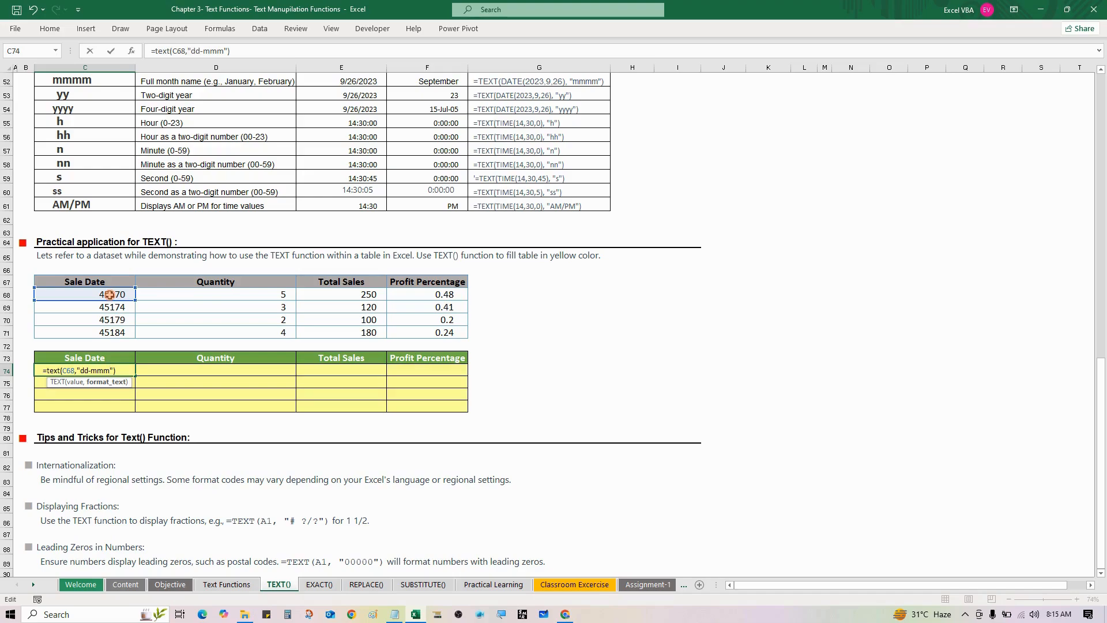
type("-yyyy")
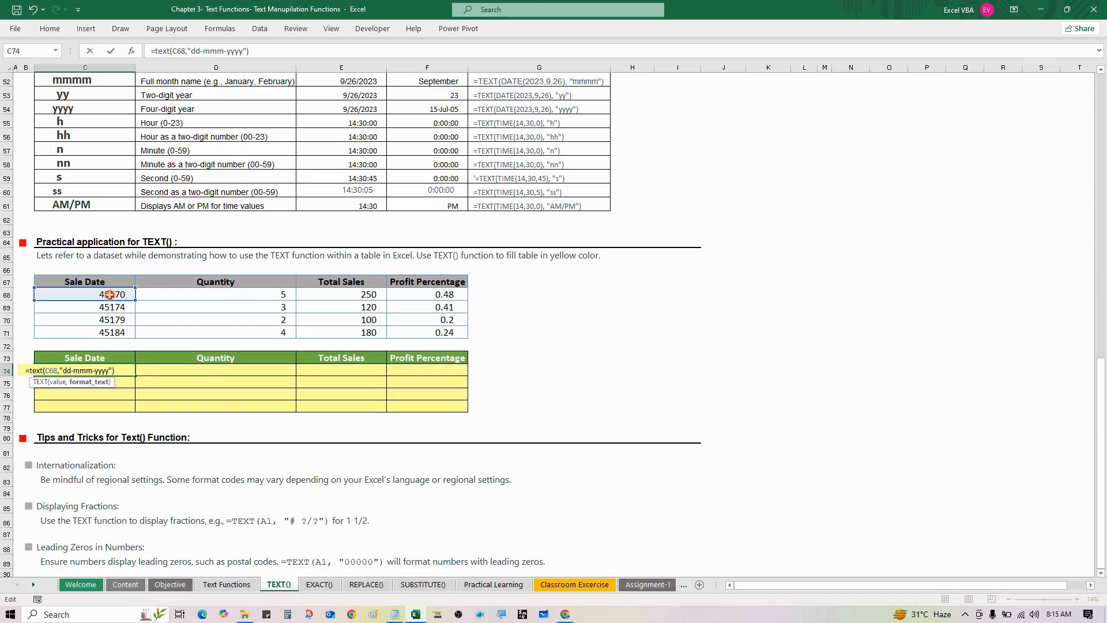
key("ctrl+Return")
- Copy the C74 date formula into C75:C77, pasting formulas only
scroll(115, 346, "up", 1)
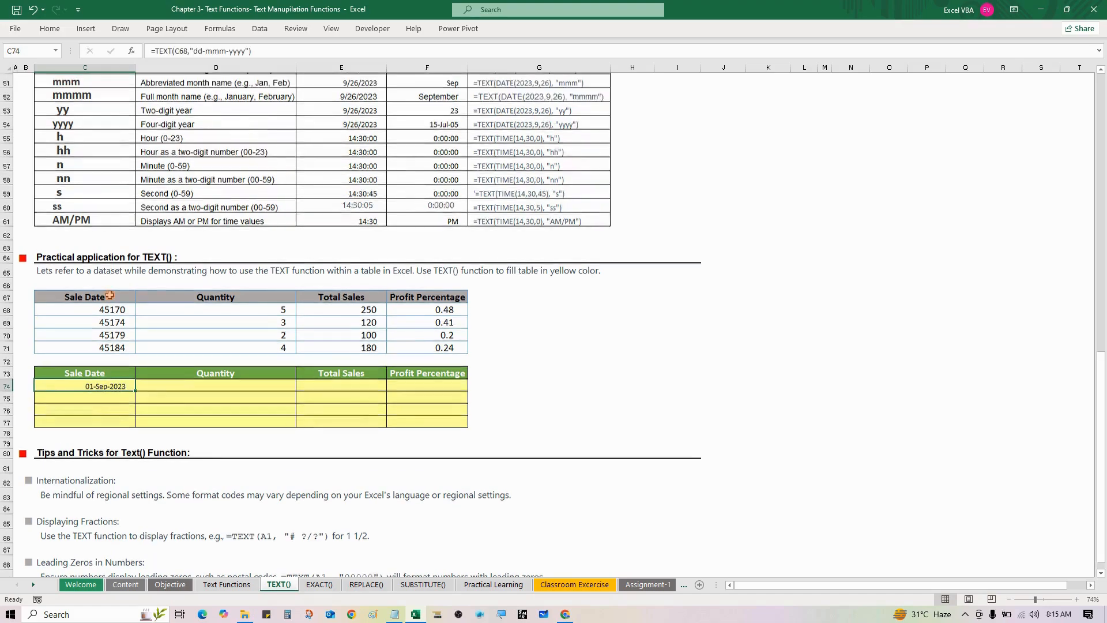
key("ctrl+c")
key("Down")
key("shift+Down")
key("shift+Down")
key("alt+e")
key("s")
key("f")
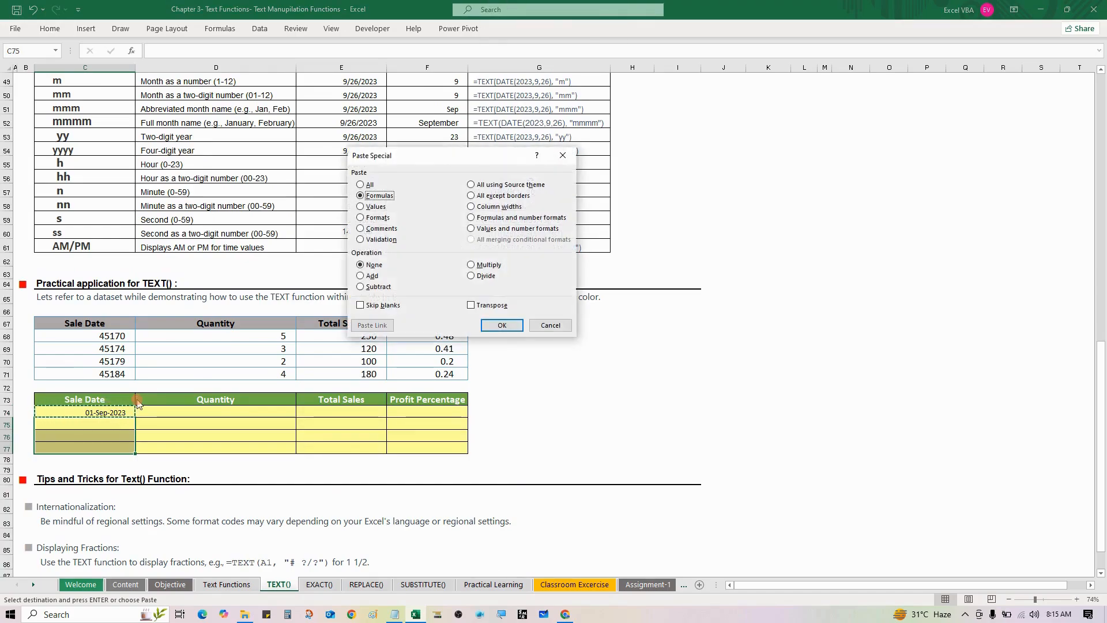
key("Return")
key("Escape")
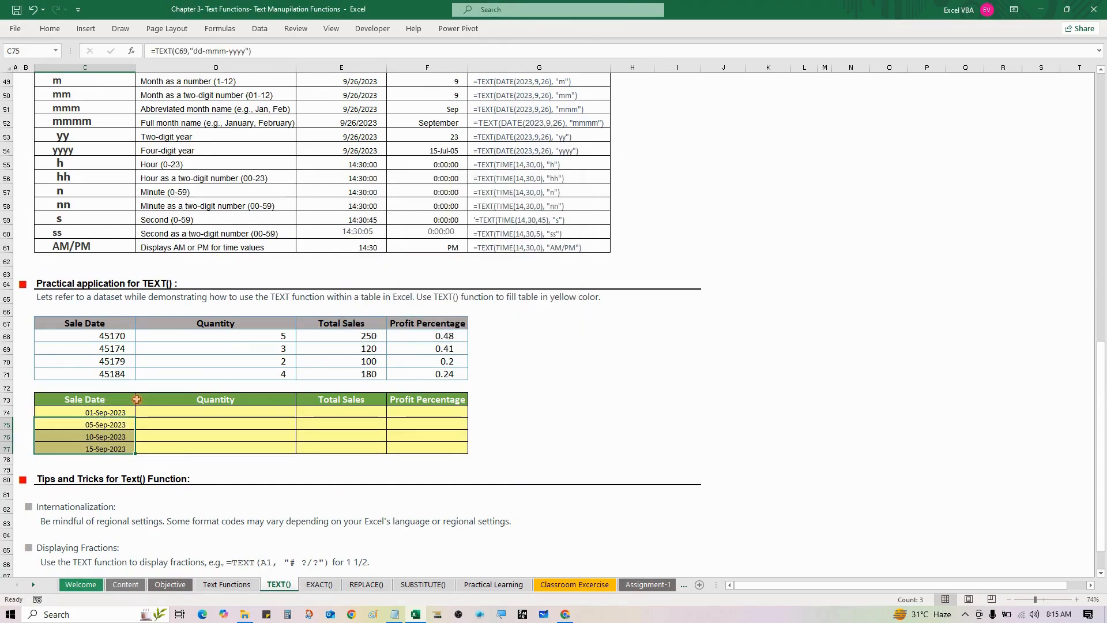
- Check the formatted dates in the yellow table against the source Sale Date values
key("Up")
key("Down")
key("Down")
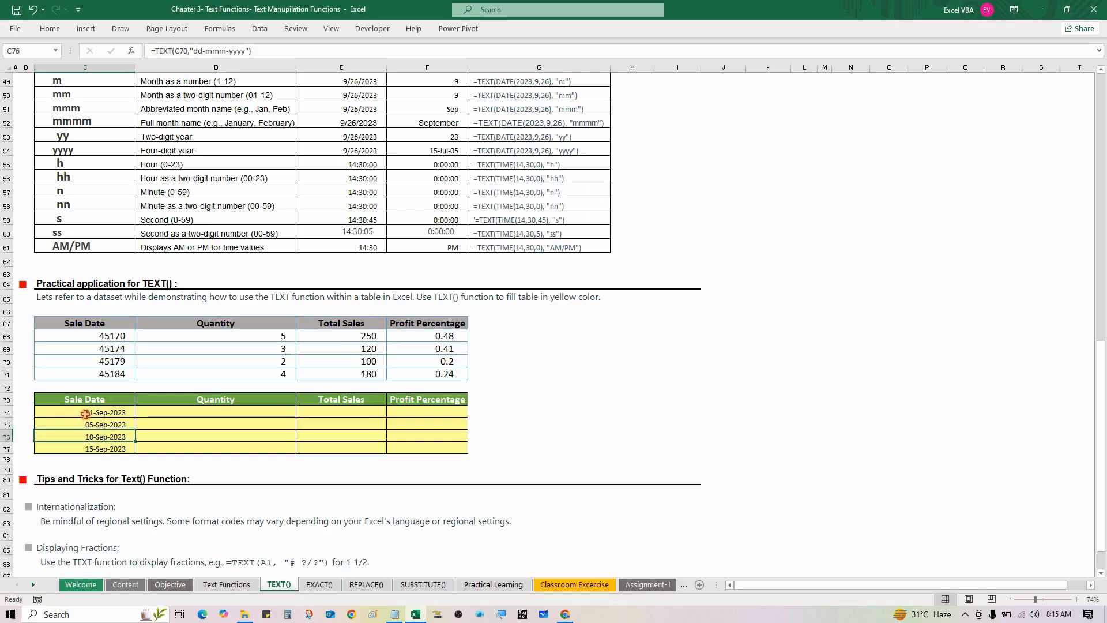
left_click(116, 413)
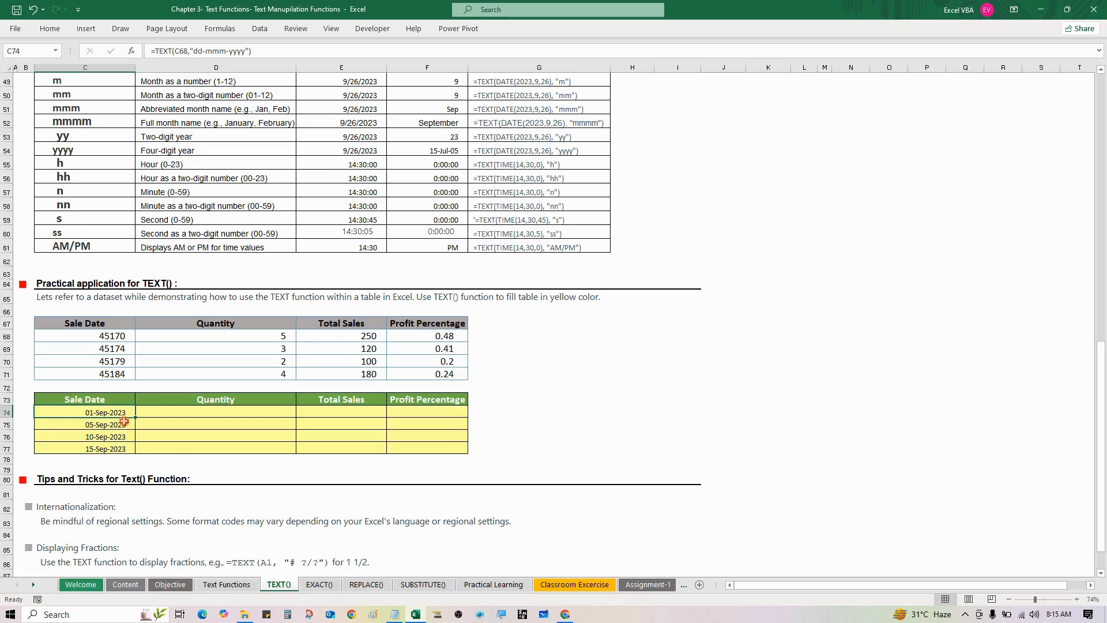
left_click(113, 338)
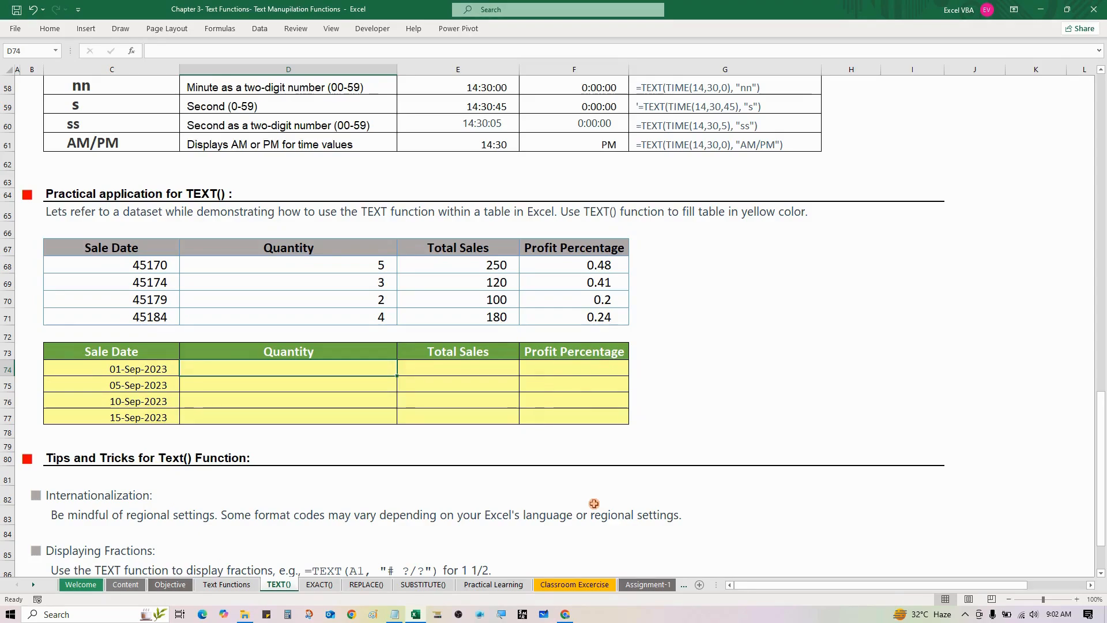
- Enter =TEXT(D68,"0.00") in cell D74 to format the first quantity with two decimals
type("=te")
key("Tab")
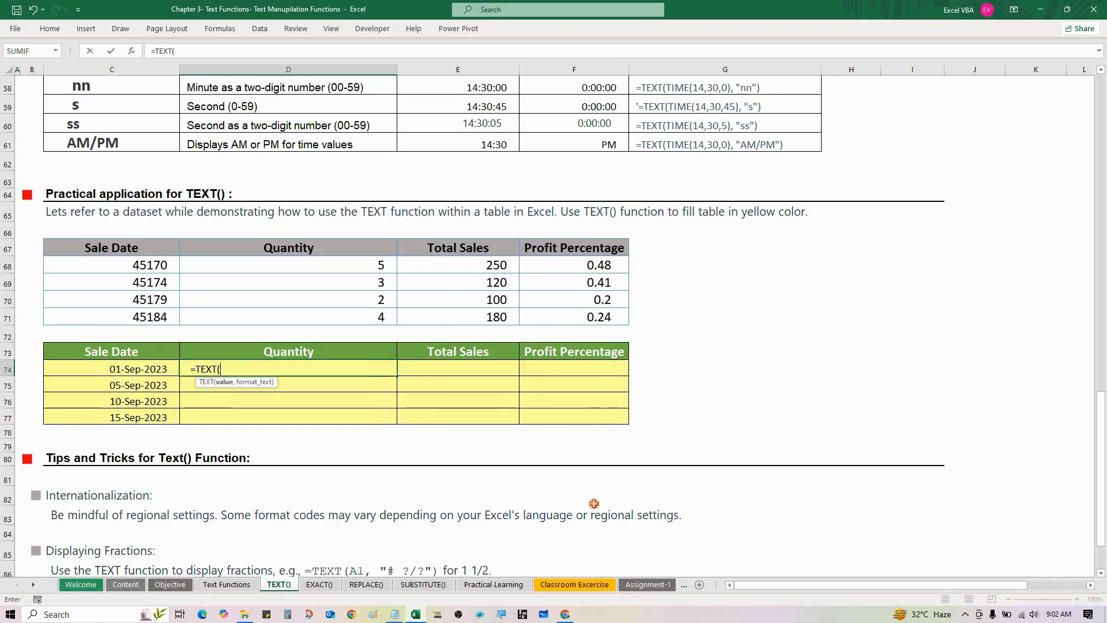
key("Up")
key("Up")
key("Up")
key("Up")
key("Up")
key("Up")
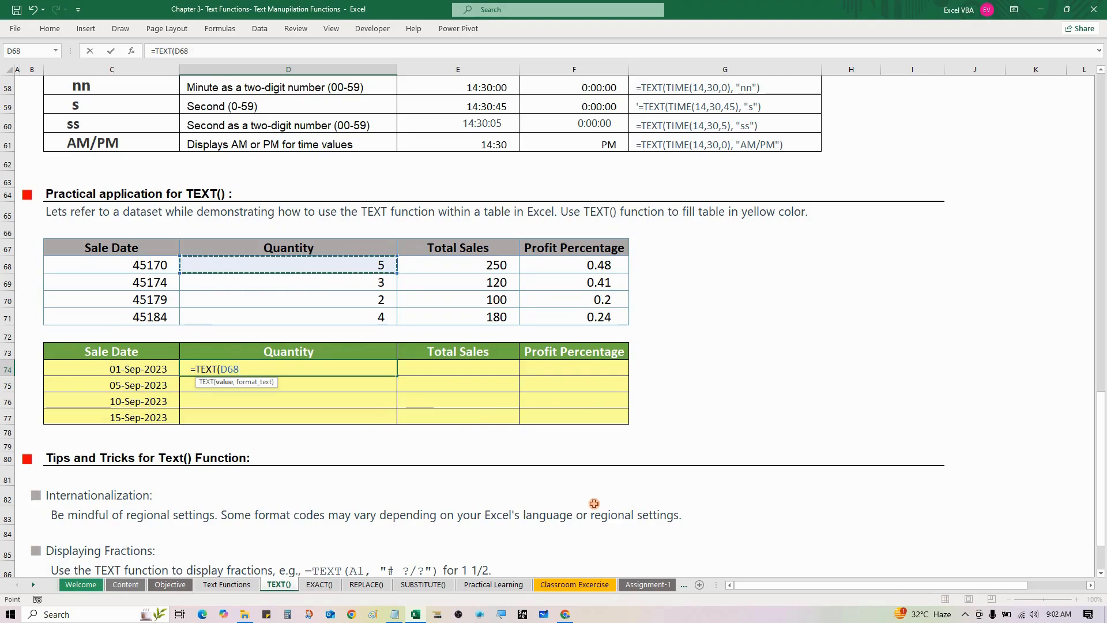
type(",")
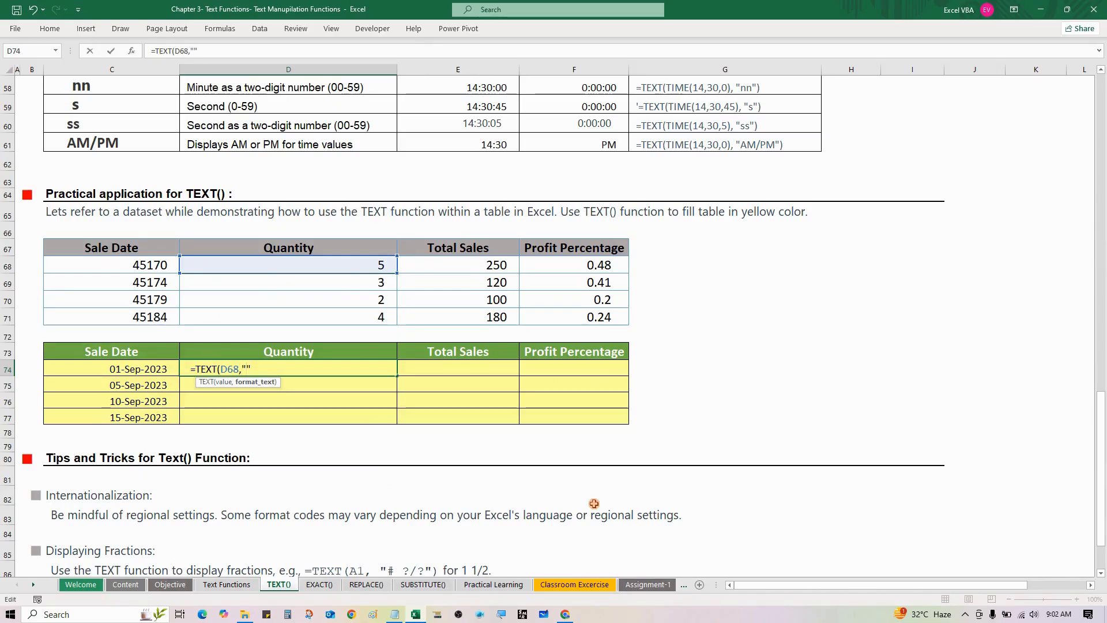
type("0.00\"")
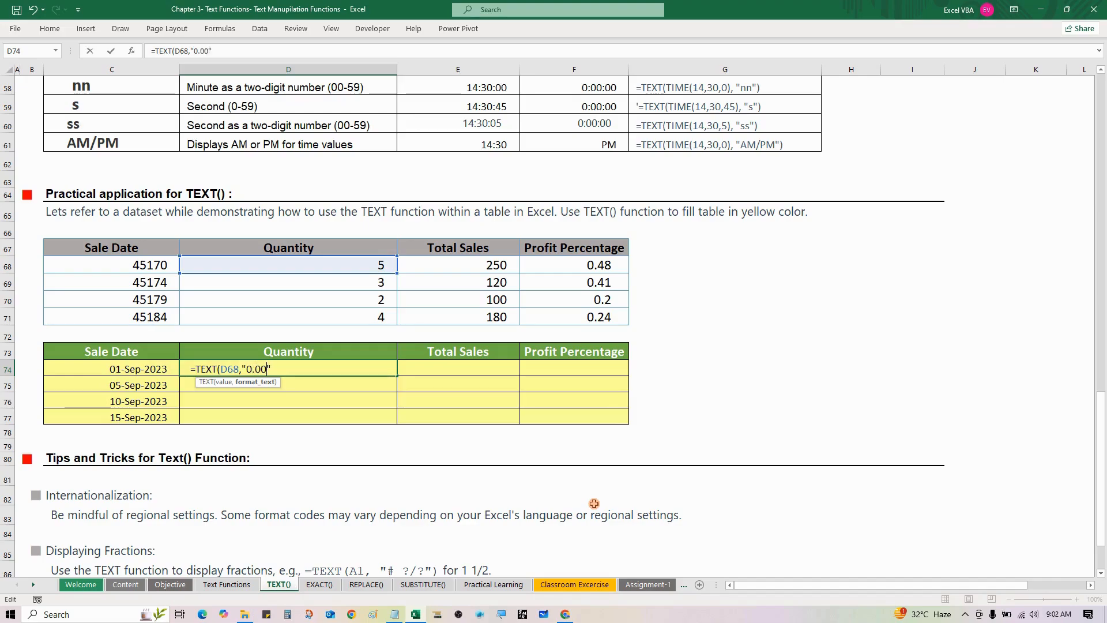
type(")")
key("ctrl+Return")
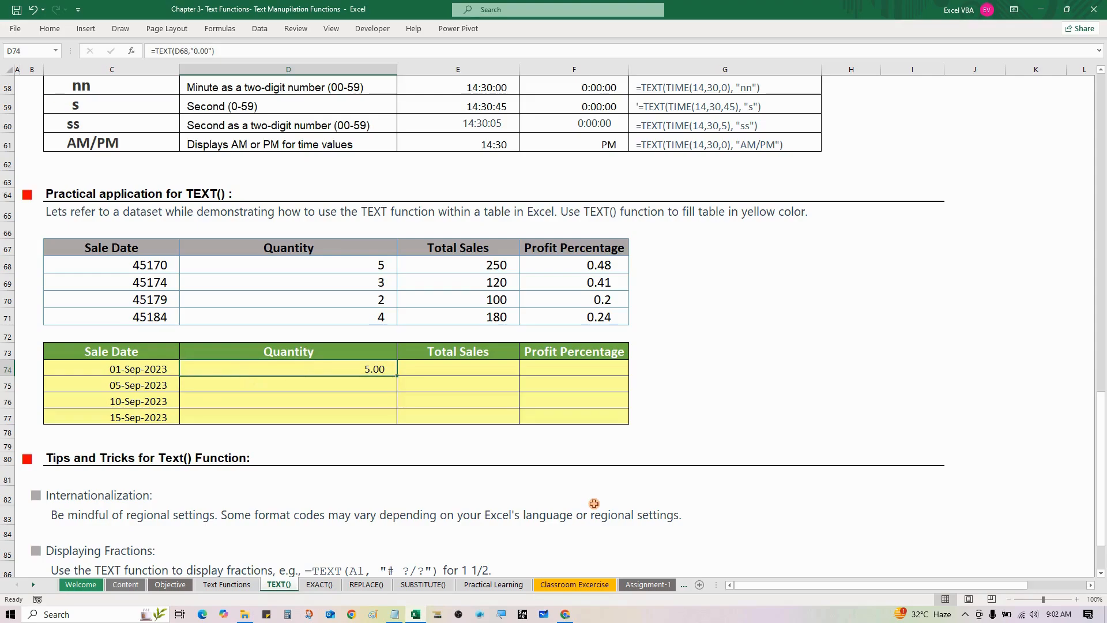
- Copy the D74 quantity formula into D75:D77 to complete the yellow Quantity column
key("ctrl+c")
key("Down")
key("Down")
key("Down")
key("Down")
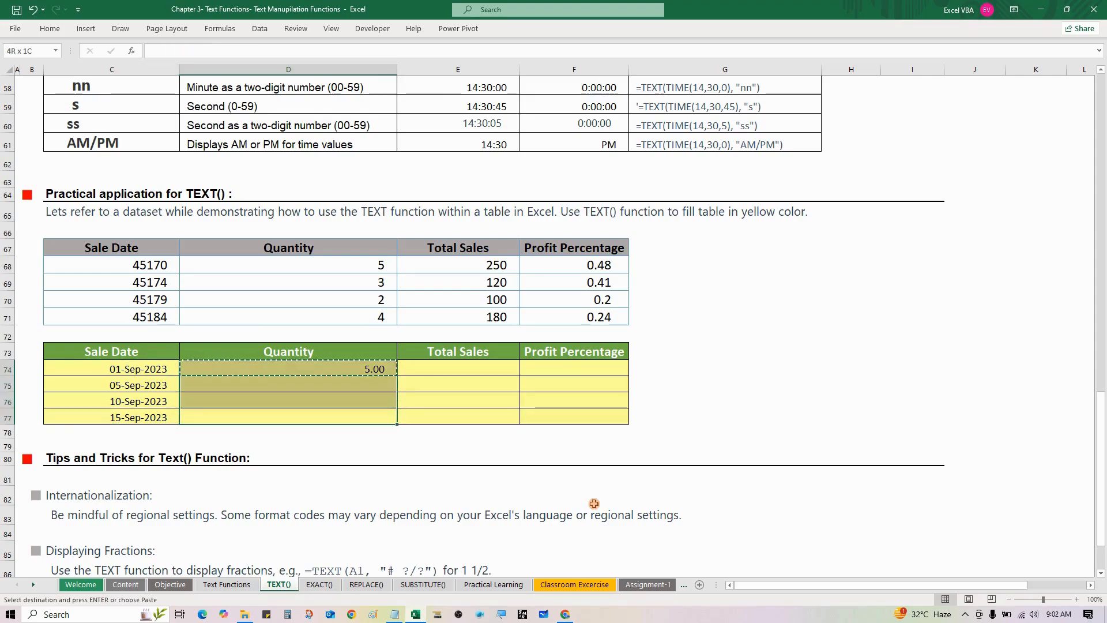
key("Up")
key("shift+Up")
key("shift+Up")
key("shift+Up")
key("shift+Down")
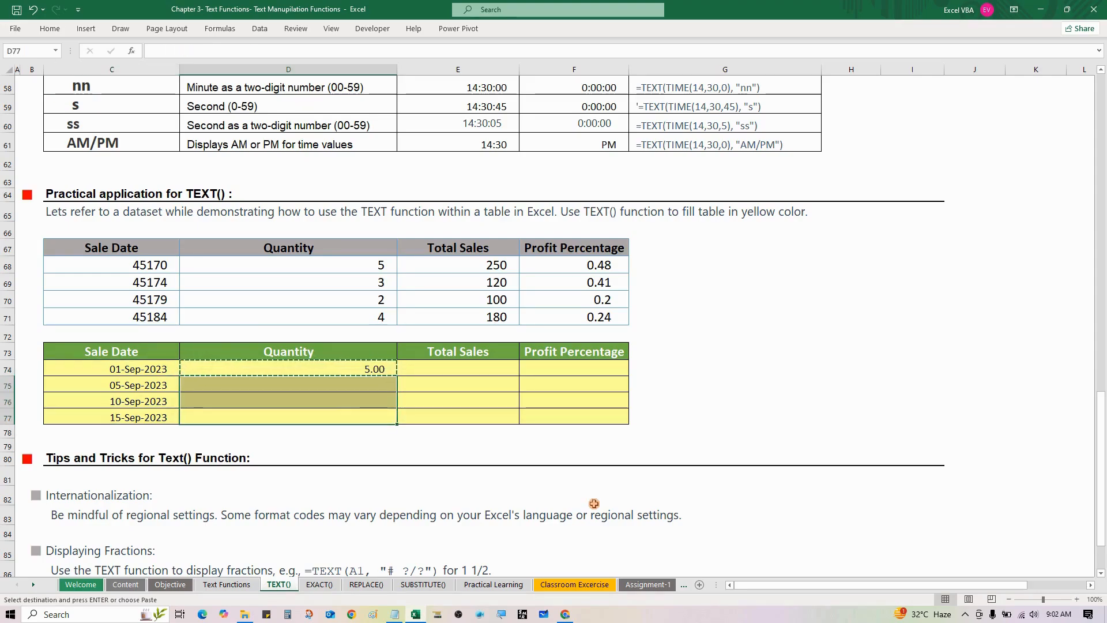
key("Return")
- Select the source Total Sales values in E68:E71 to examine them
key("Right")
key("Up")
key("Up")
key("Up")
key("Up")
key("Up")
key("Up")
key("Up")
key("Up")
key("Up")
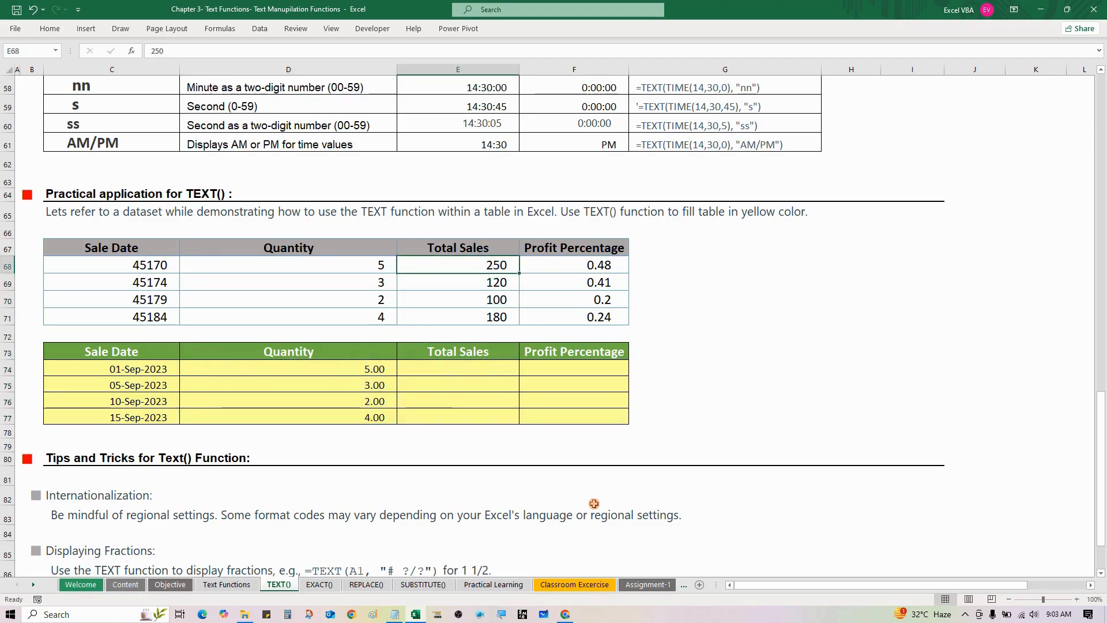
key("shift+Down")
key("shift+Down")
key("shift+Down")
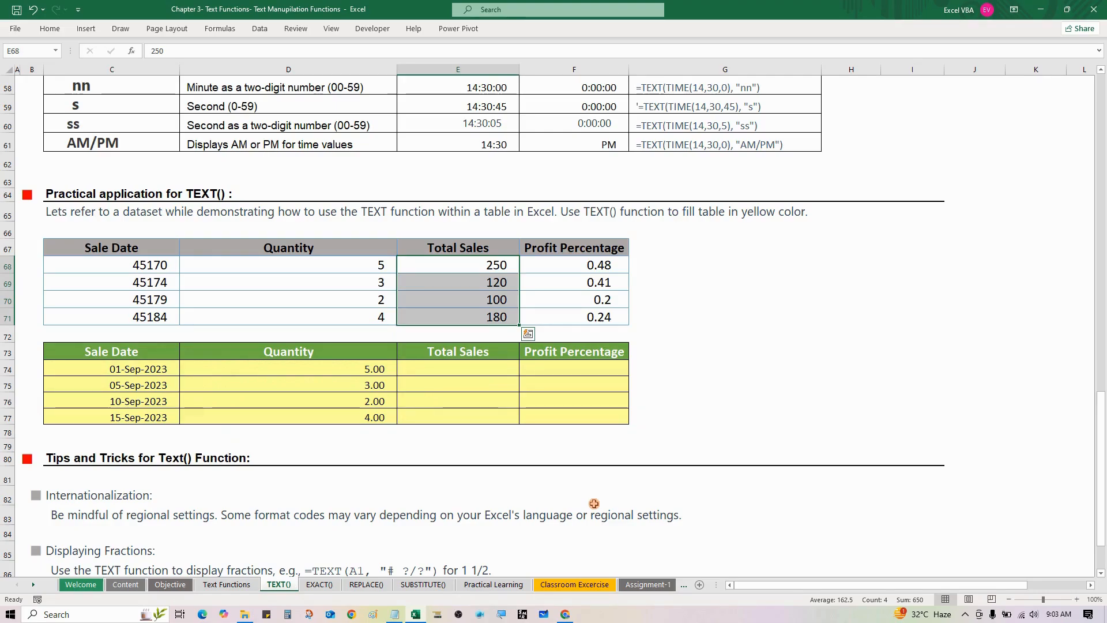
- Enter =TEXT(E68,"$ 0.00") in cell E74 to format the first total sale as a dollar amount
key("Down")
key("Down")
key("Down")
key("Down")
key("Down")
key("Down")
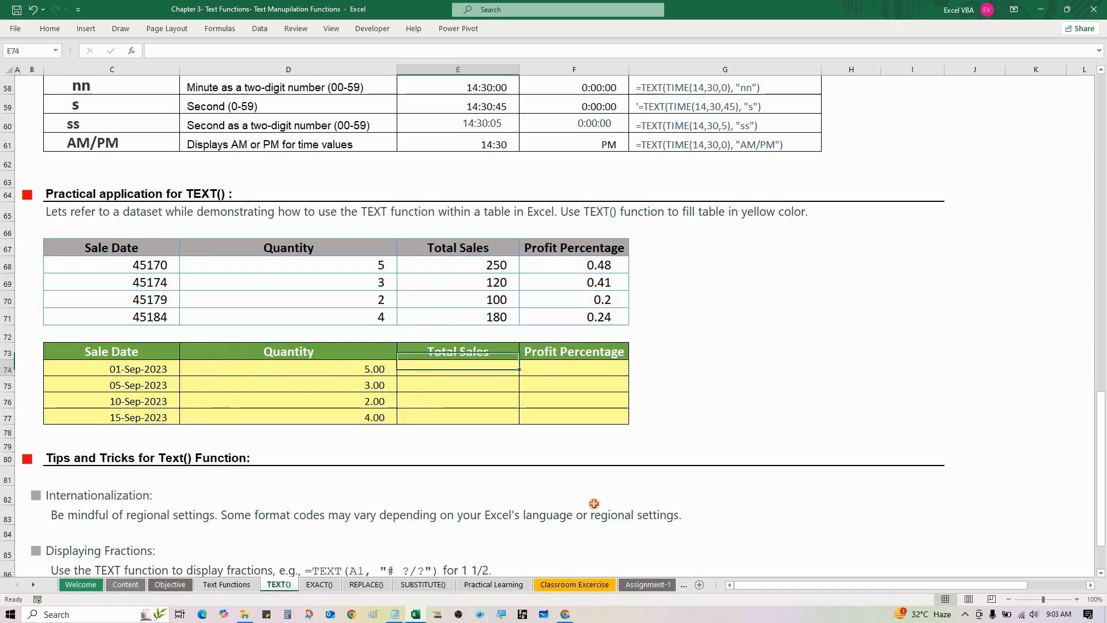
type("=TEXT(")
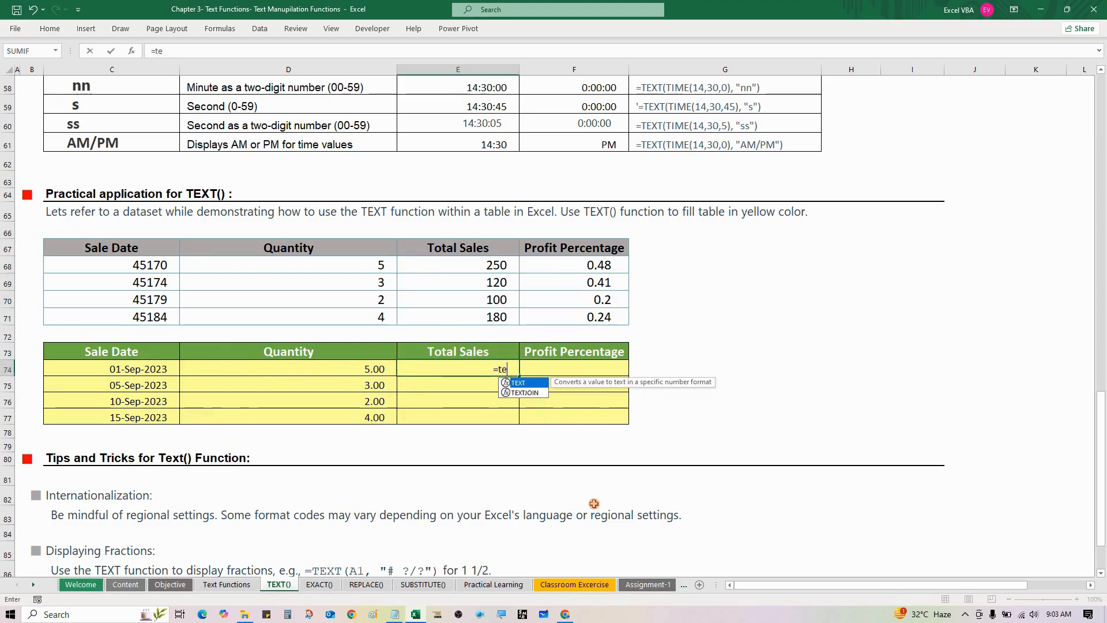
key("Up")
key("Up")
key("Up")
key("Up")
key("Up")
key("Up")
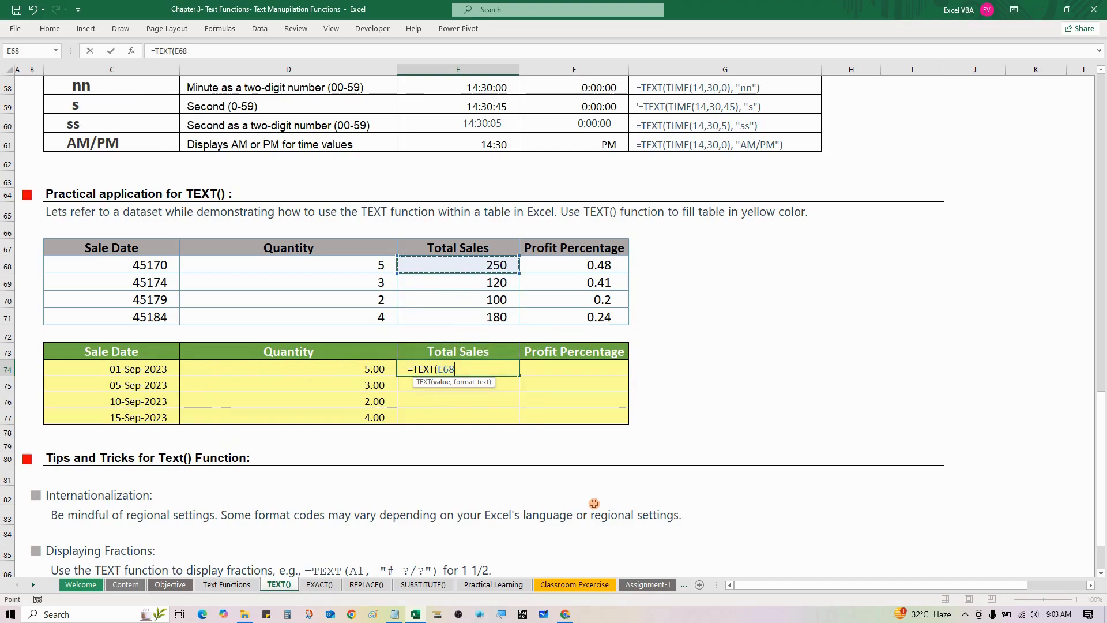
type(",")
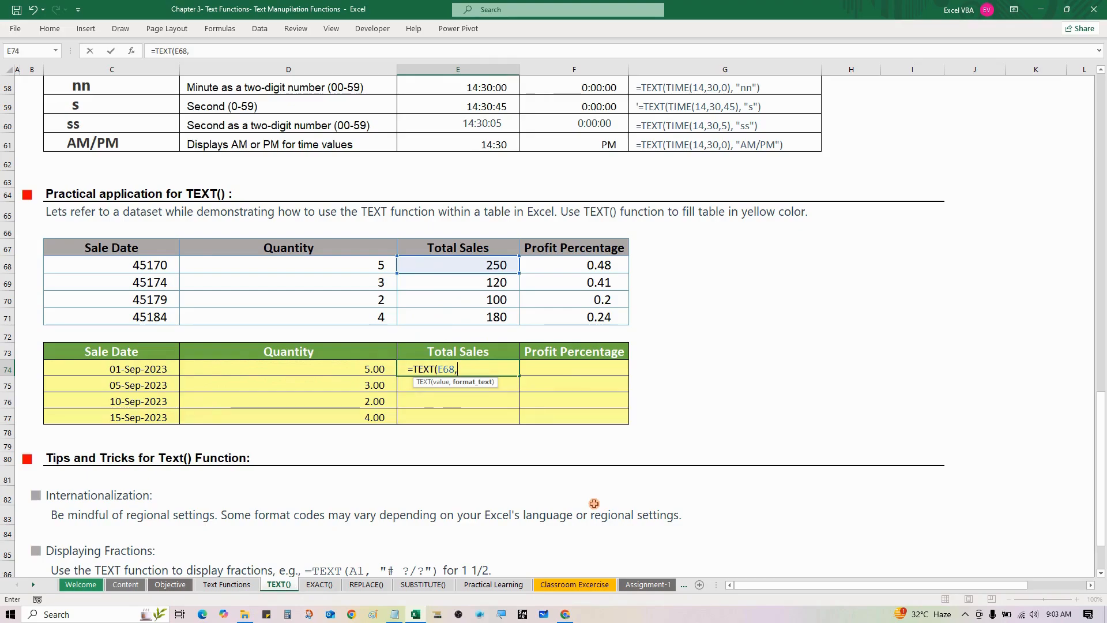
type("\"\"")
key("F2")
key("Left")
type("$ 0.00")
key("Home")
key("Right")
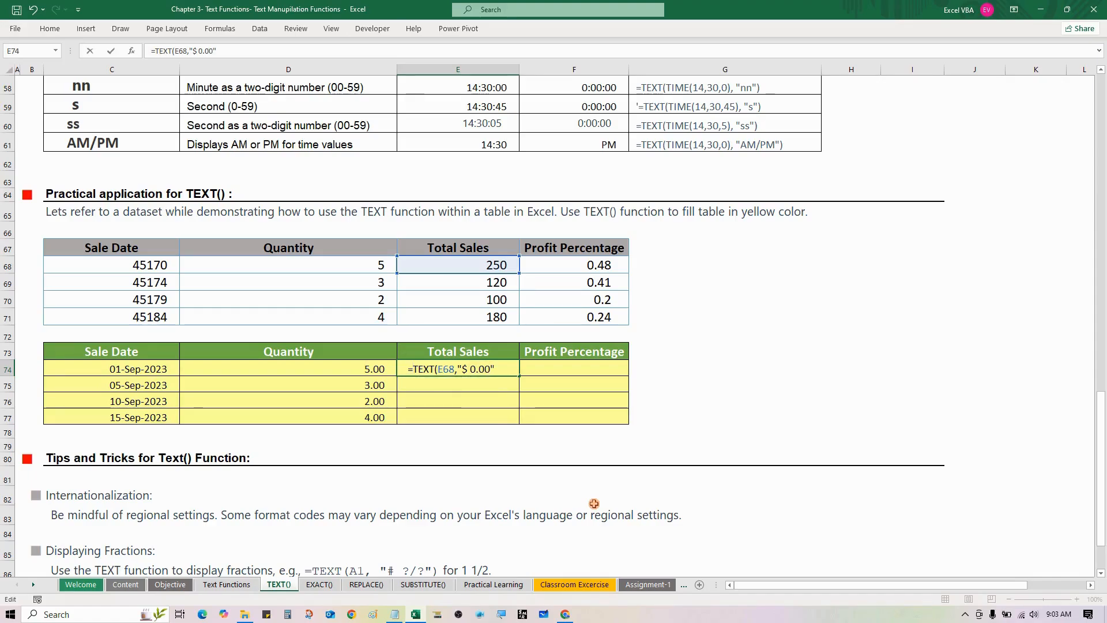
key("End")
type(")")
key("Return")
key("Up")
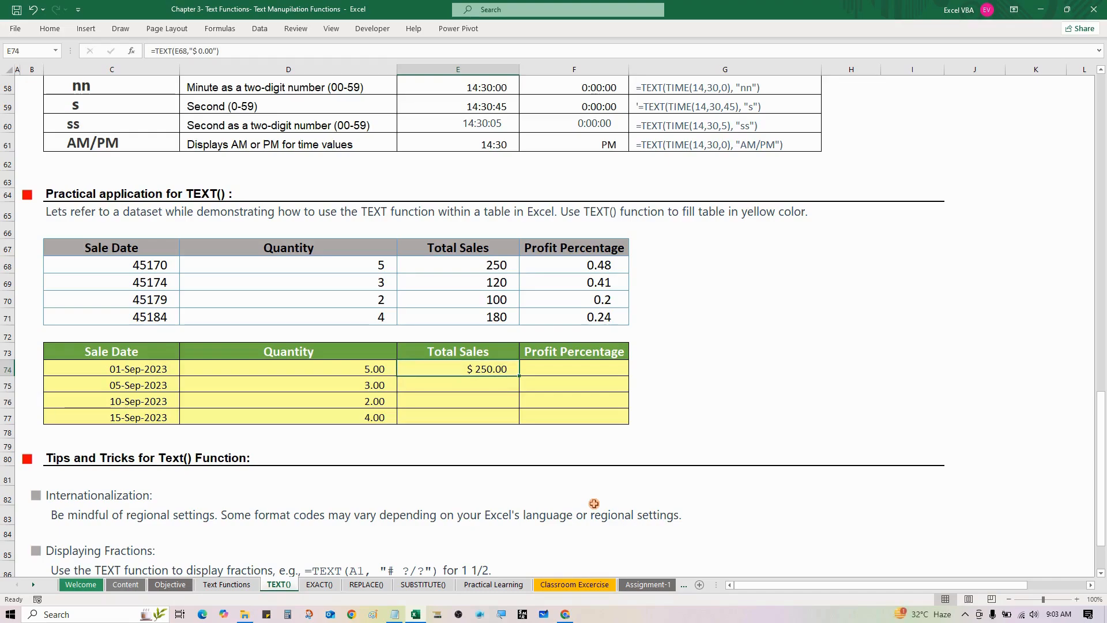
- Copy the E74 dollar formula into E75:E77 to complete the yellow Total Sales column
key("ctrl+c")
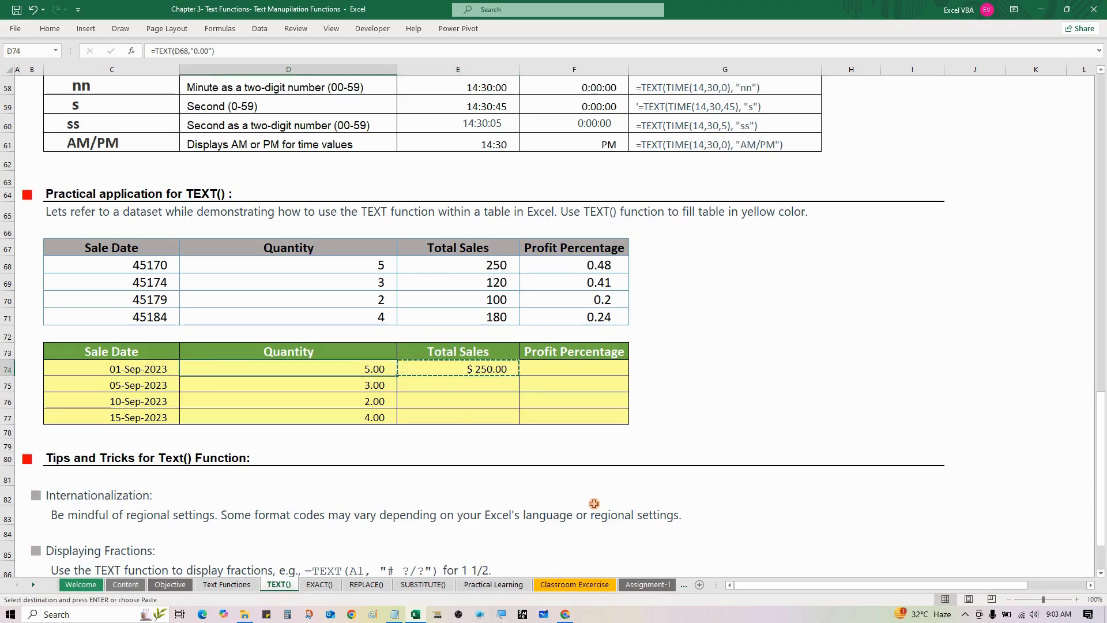
key("shift+Down")
key("shift+Down")
key("shift+Down")
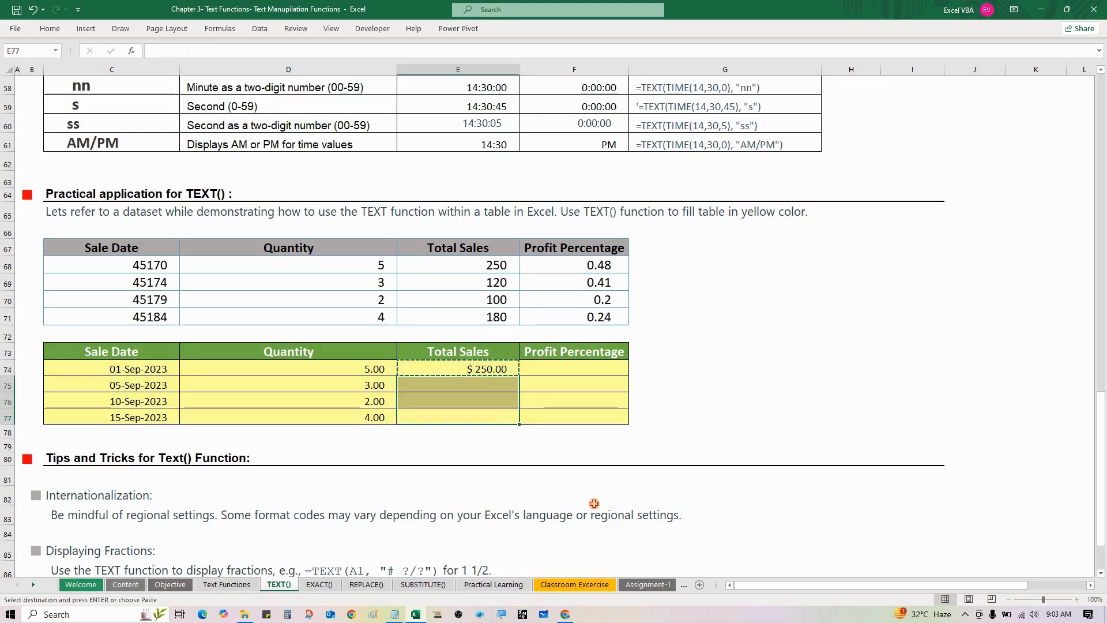
key("ctrl+v")
key("Escape")
key("Left")
key("Up")
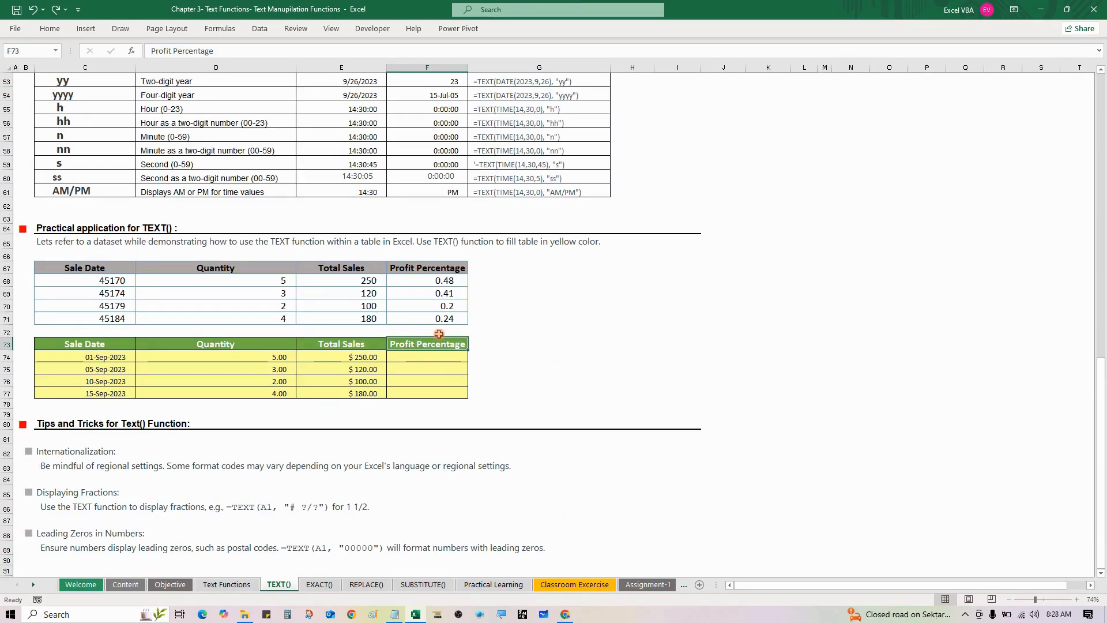
- Enter =TEXT(F68,"0.00 %") in cell F74 to format the first source profit value as a percentage with two decimals
left_click_drag(428, 301, 427, 313)
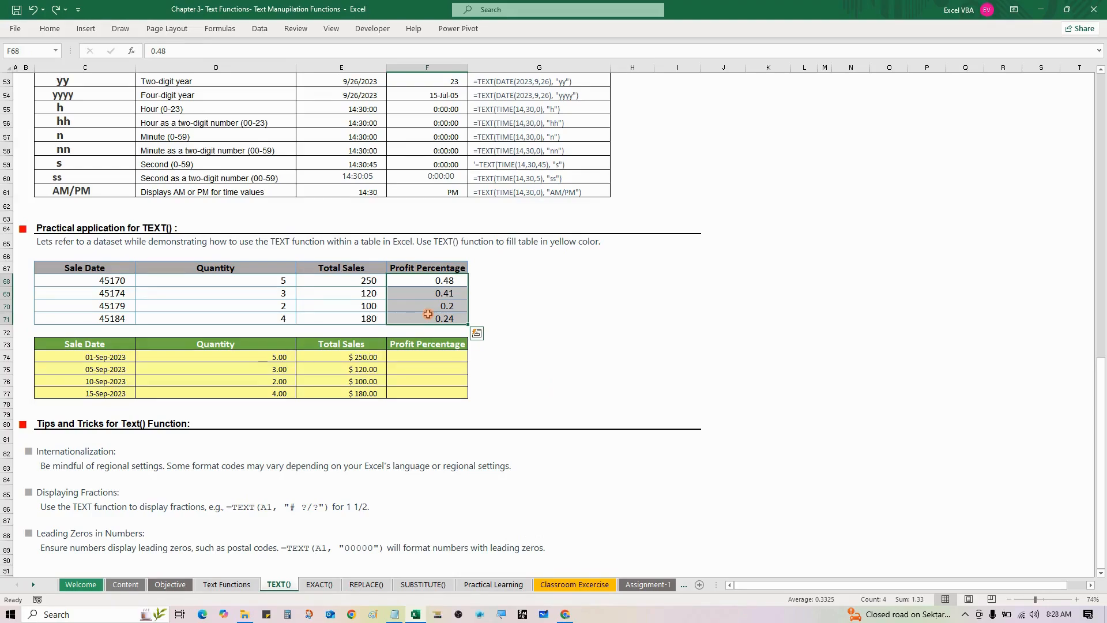
left_click(422, 359)
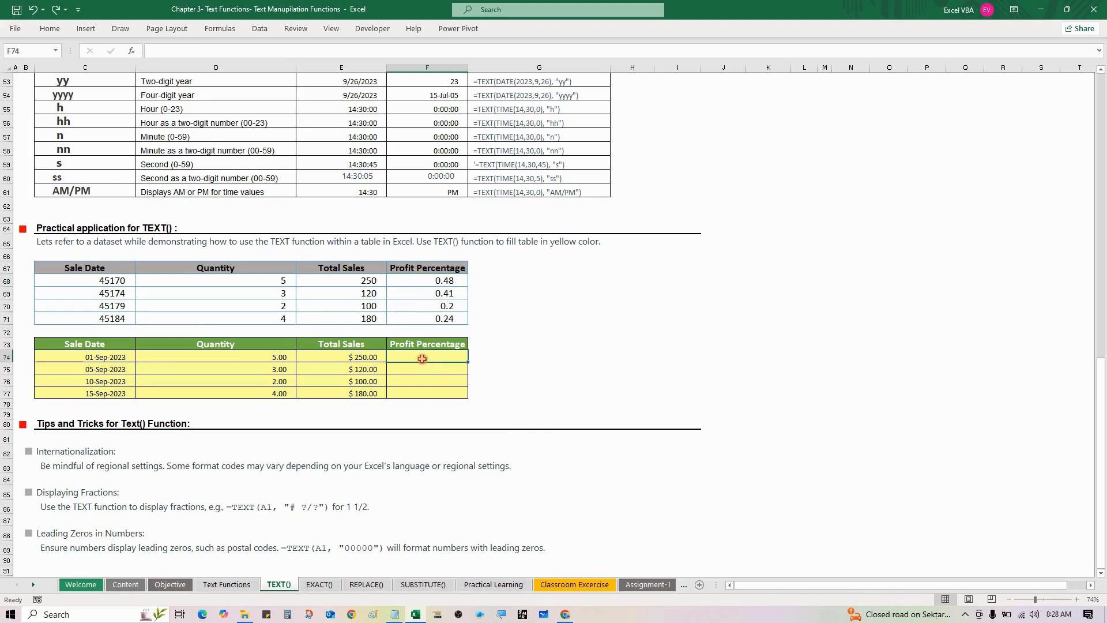
type("=te")
key("Tab")
key("Up")
key("Up")
key("Up")
key("Up")
key("Up")
key("Up")
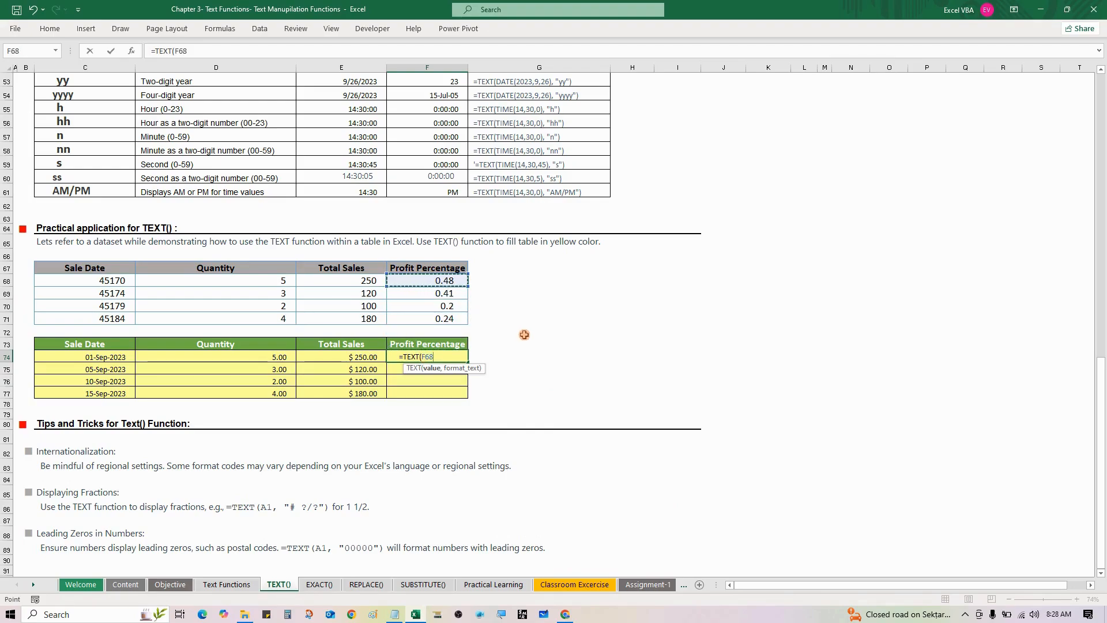
type(",")
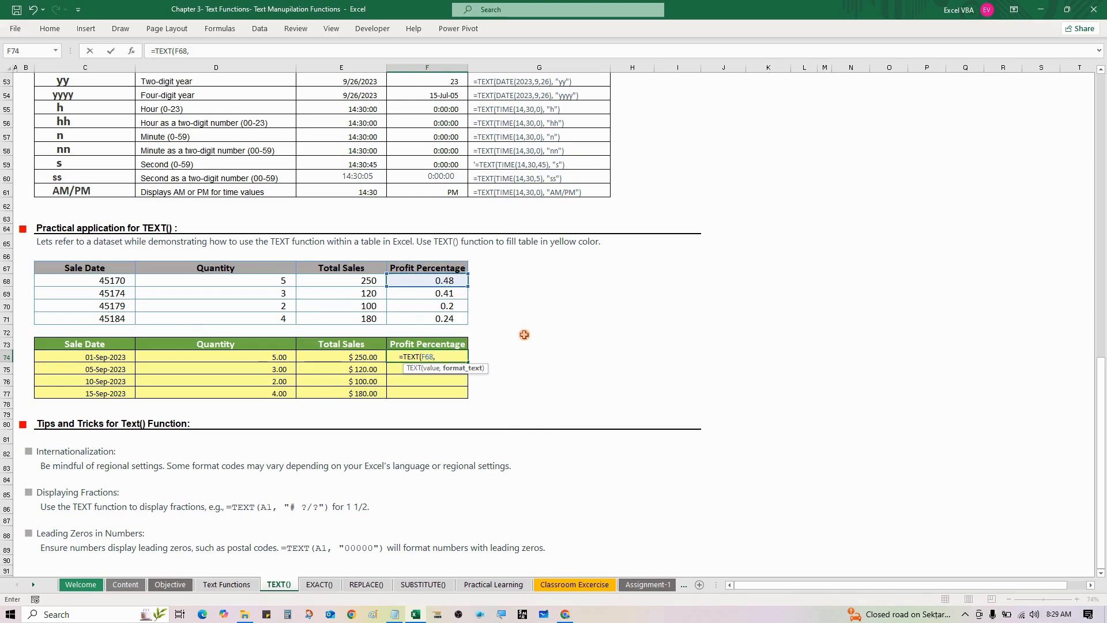
key("F2")
type("0.00")
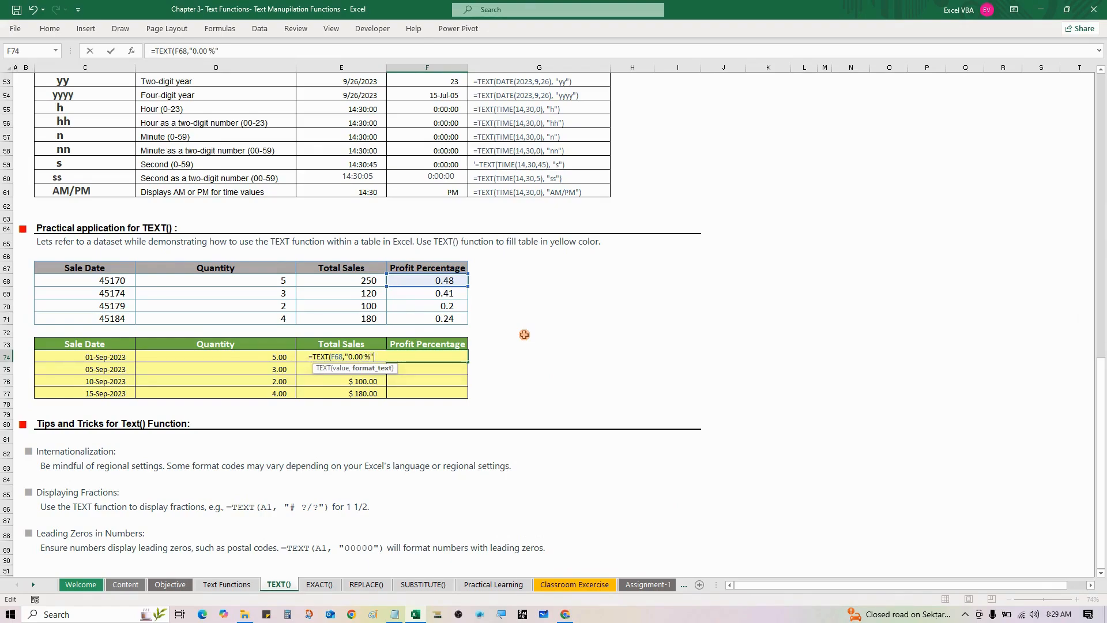
type(")")
key("ctrl+Return")
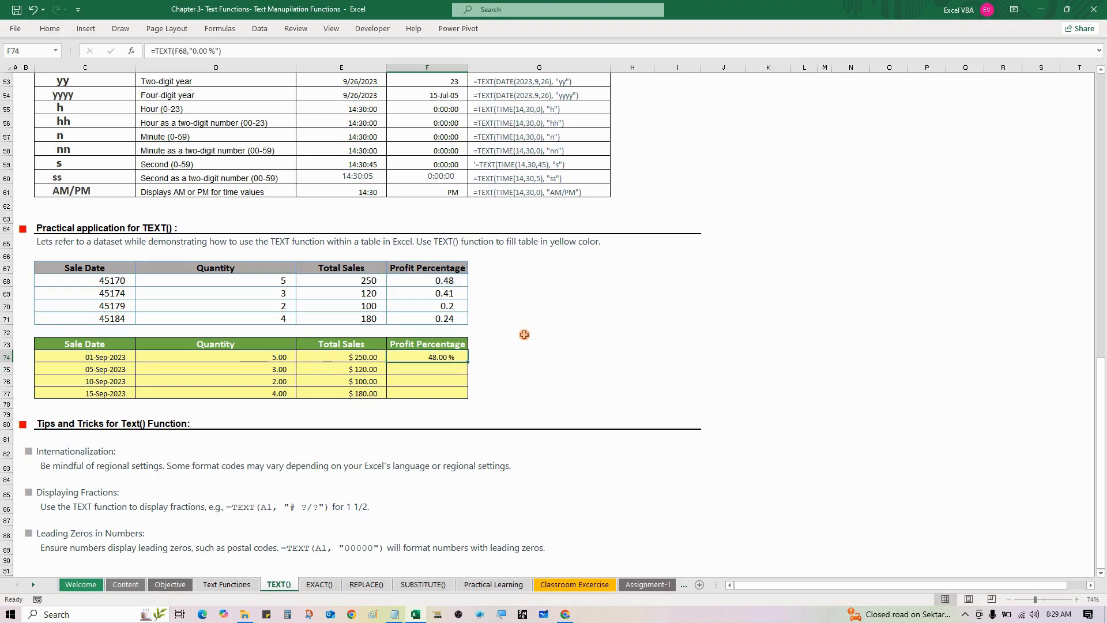
- Copy the F74 percentage formula down through F77 to complete the yellow Profit Percentage column
key("ctrl+c")
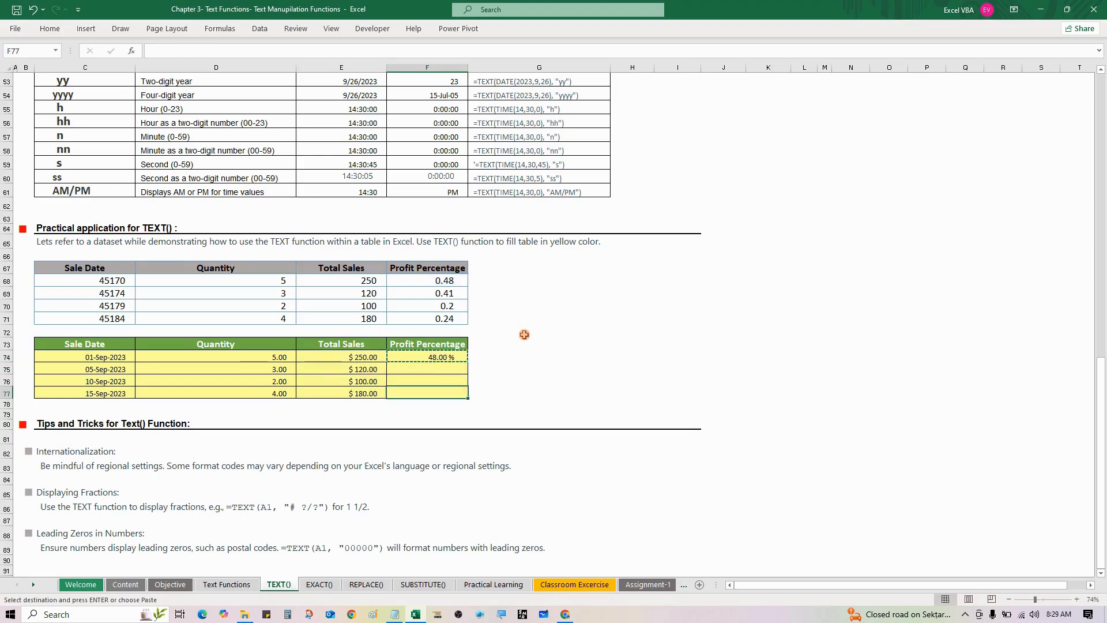
key("shift+Down")
key("shift+Down")
key("shift+Down")
key("ctrl+v")
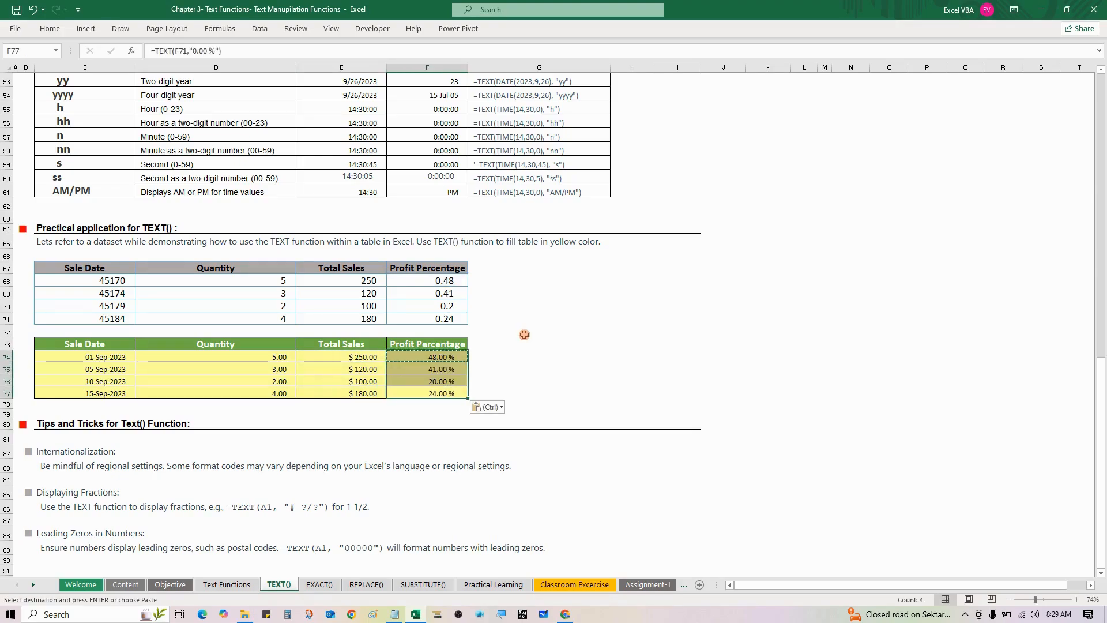
key("Escape")
key("Up")
key("Up")
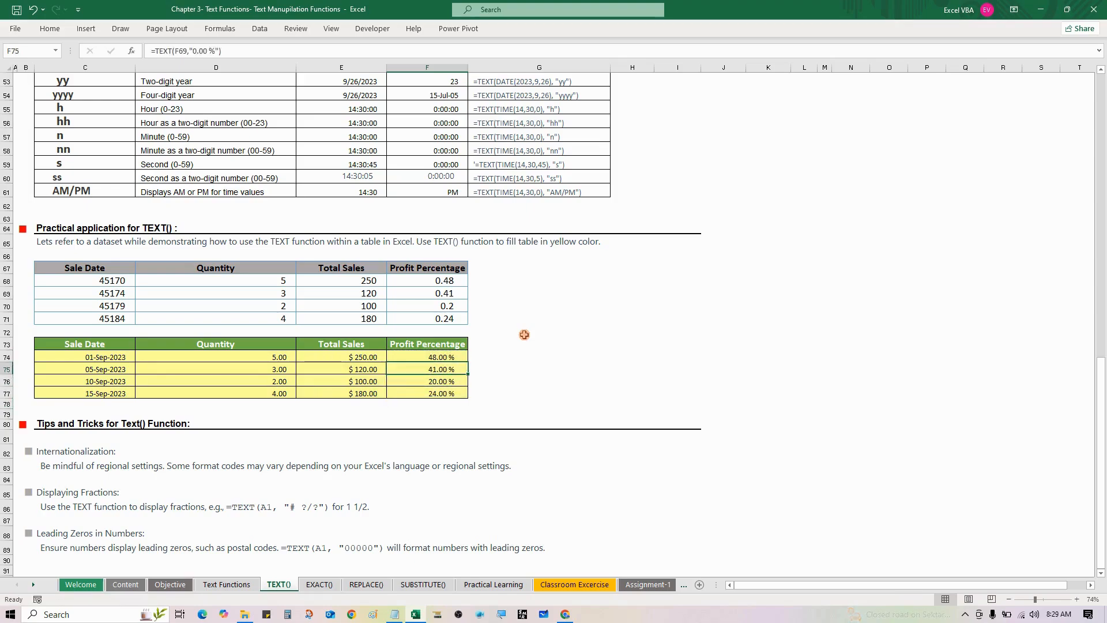